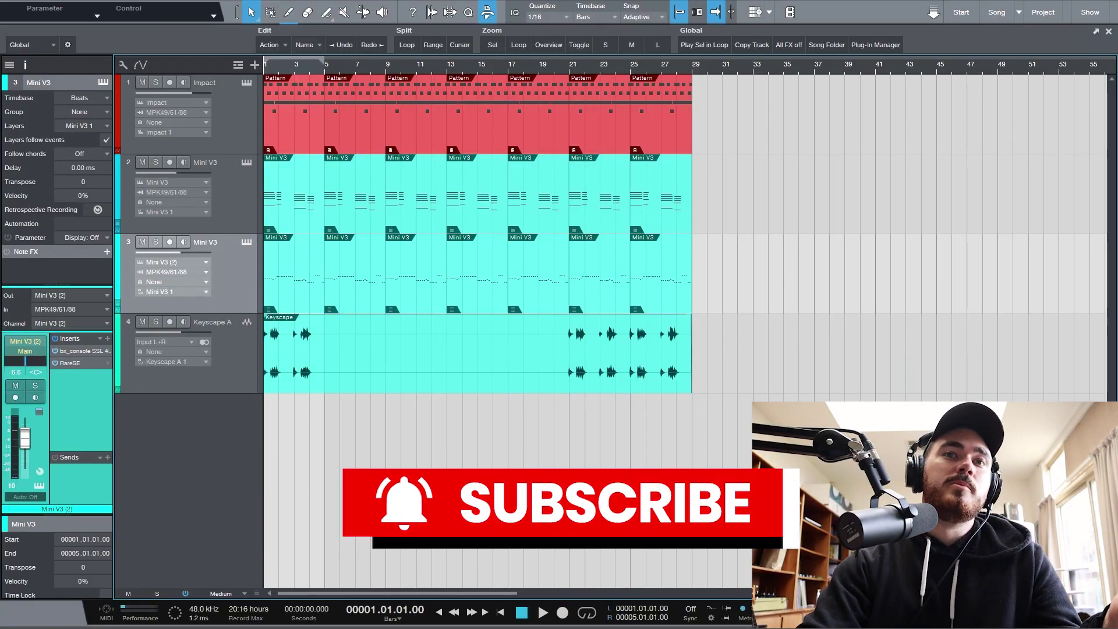
# Open the Console with Listen Bus enabled and select the Main and Listen Bus channels.
pyautogui.press('F3')
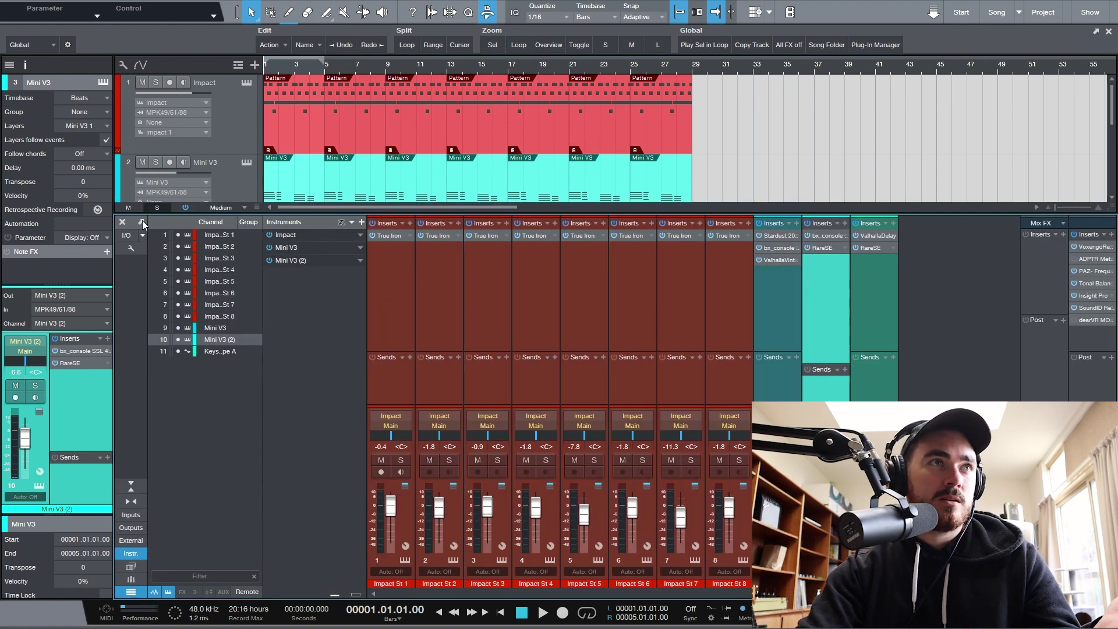
pyautogui.click(130, 247)
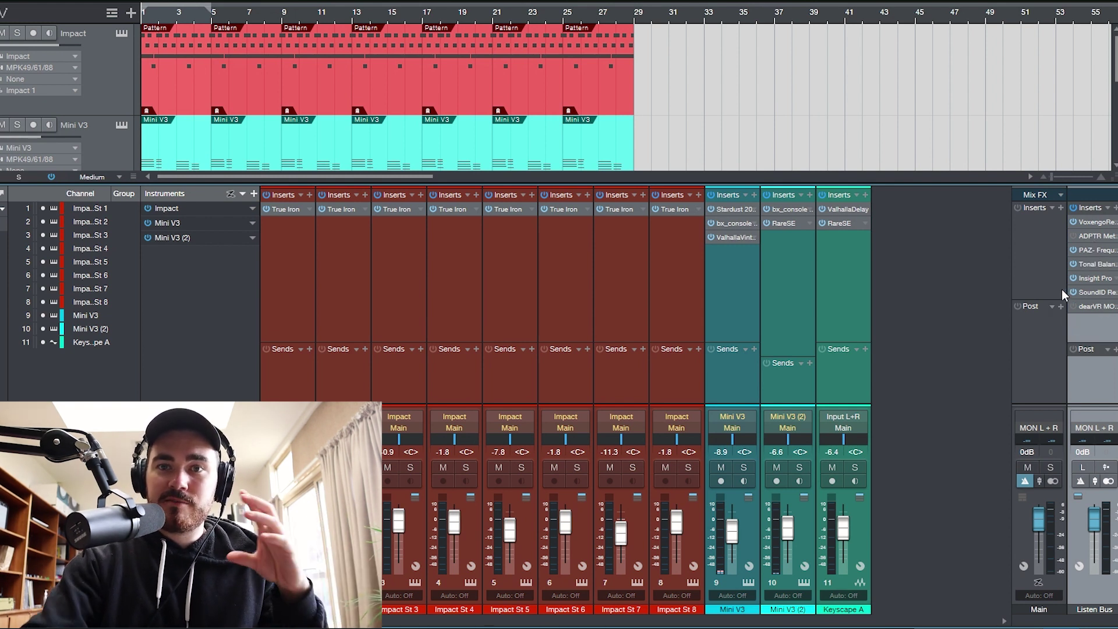
pyautogui.click(1022, 224)
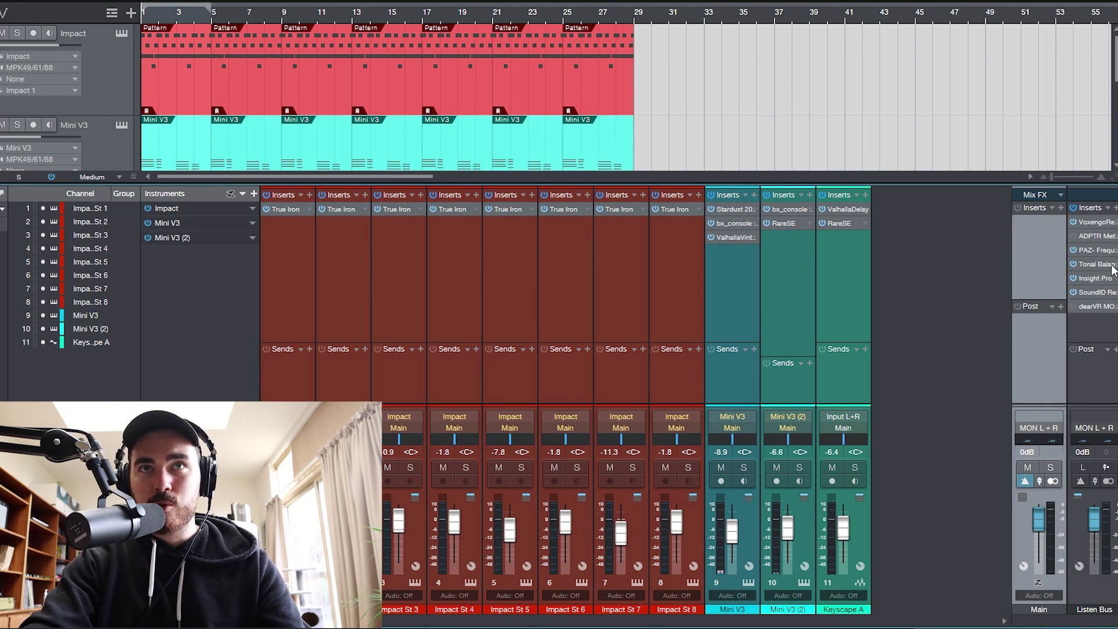
pyautogui.click(1092, 389)
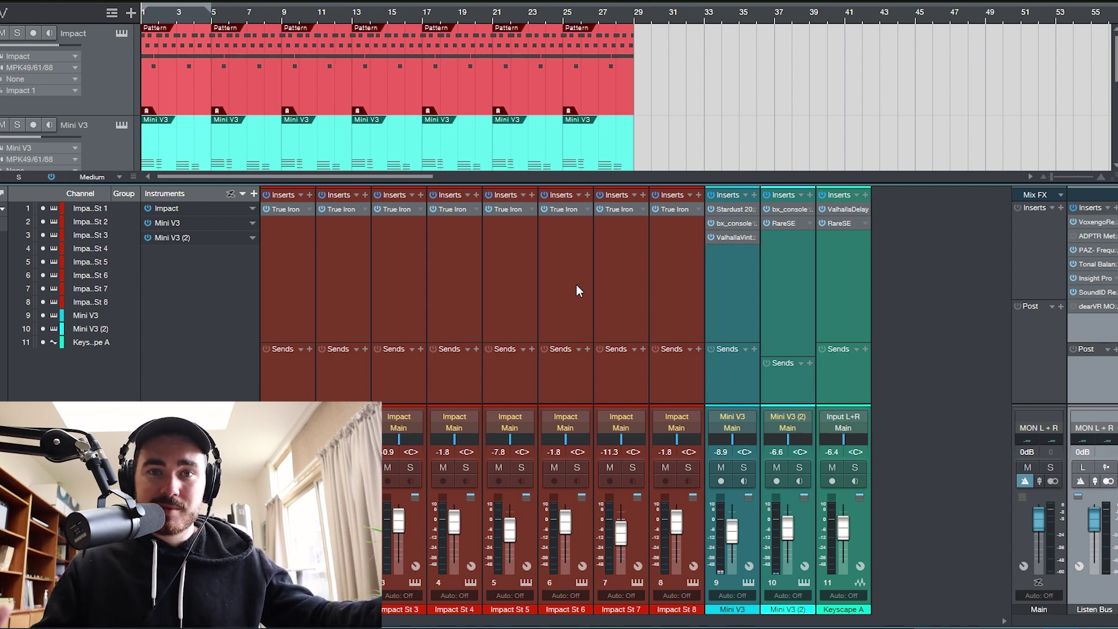
# Open ADPTR MetricAB on the Listen Bus, make Blinding Lights the reference, and A/B it during playback.
pyautogui.click(1095, 222)
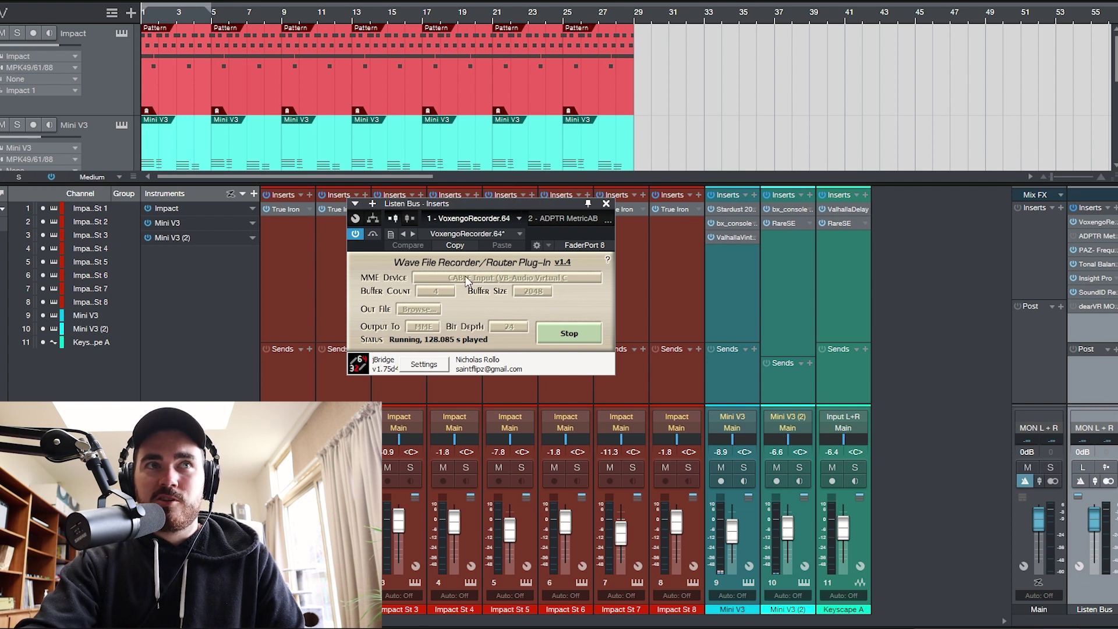
pyautogui.click(606, 203)
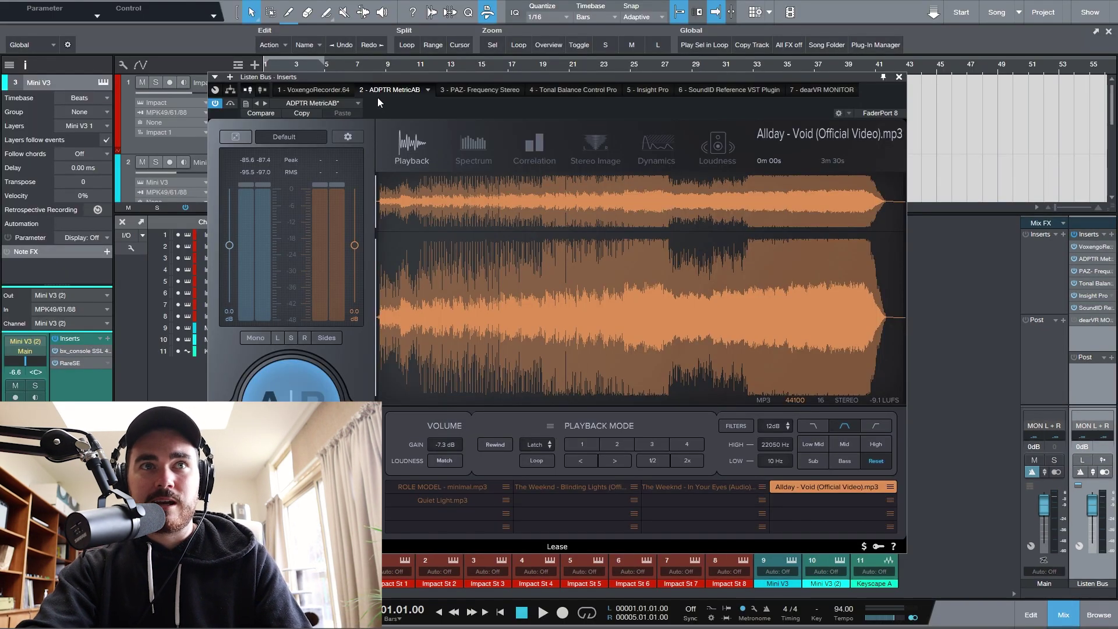
pyautogui.click(569, 488)
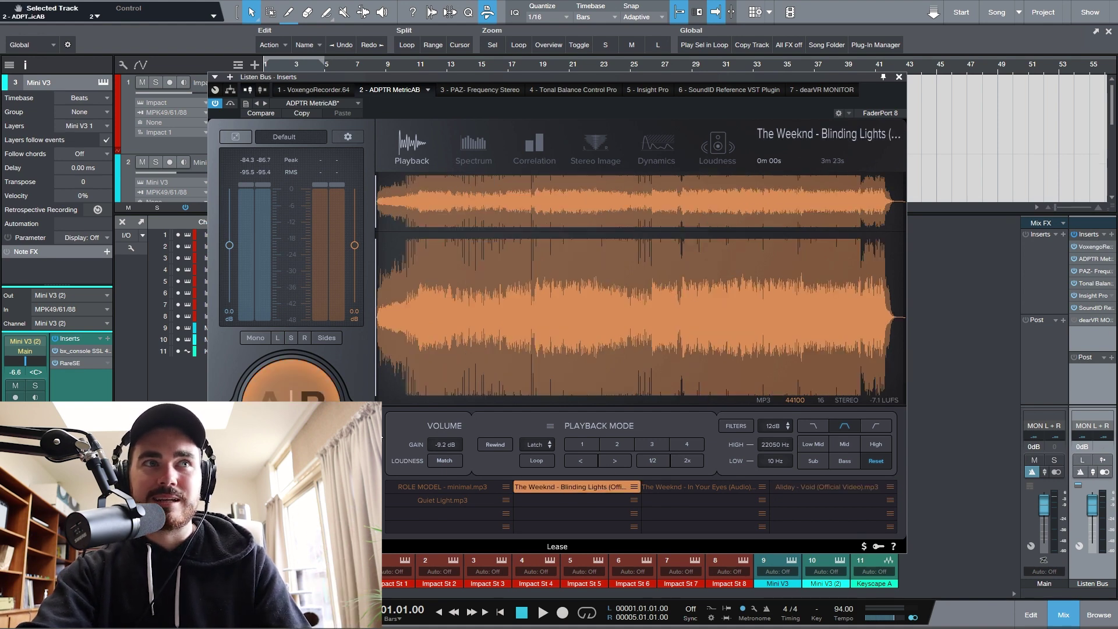
pyautogui.click(343, 389)
pyautogui.press('space')
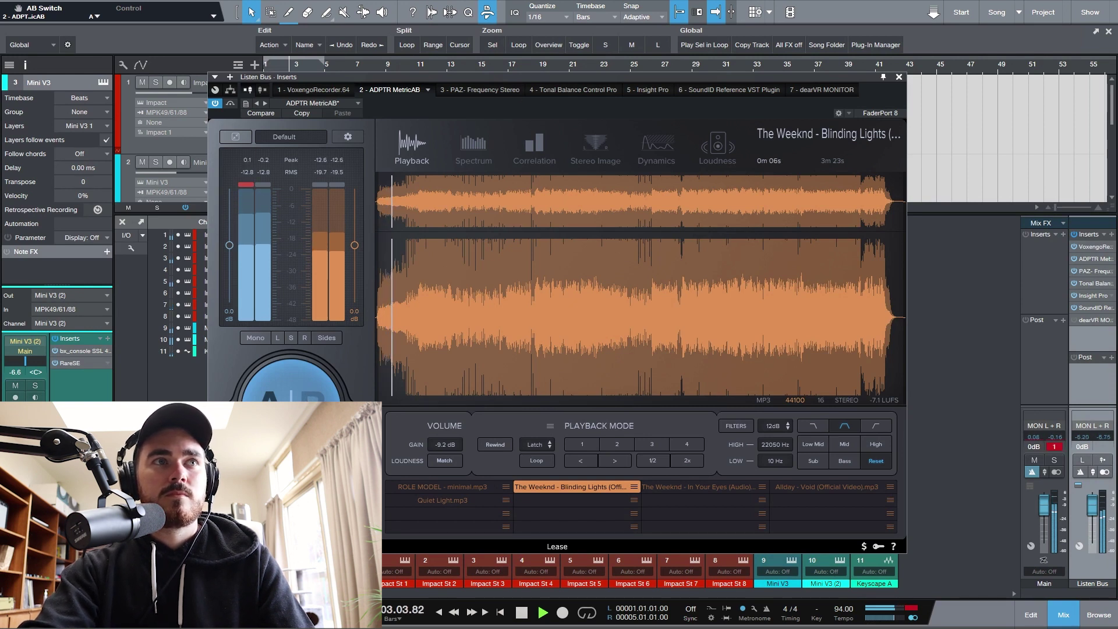
pyautogui.press('space')
pyautogui.click(343, 389)
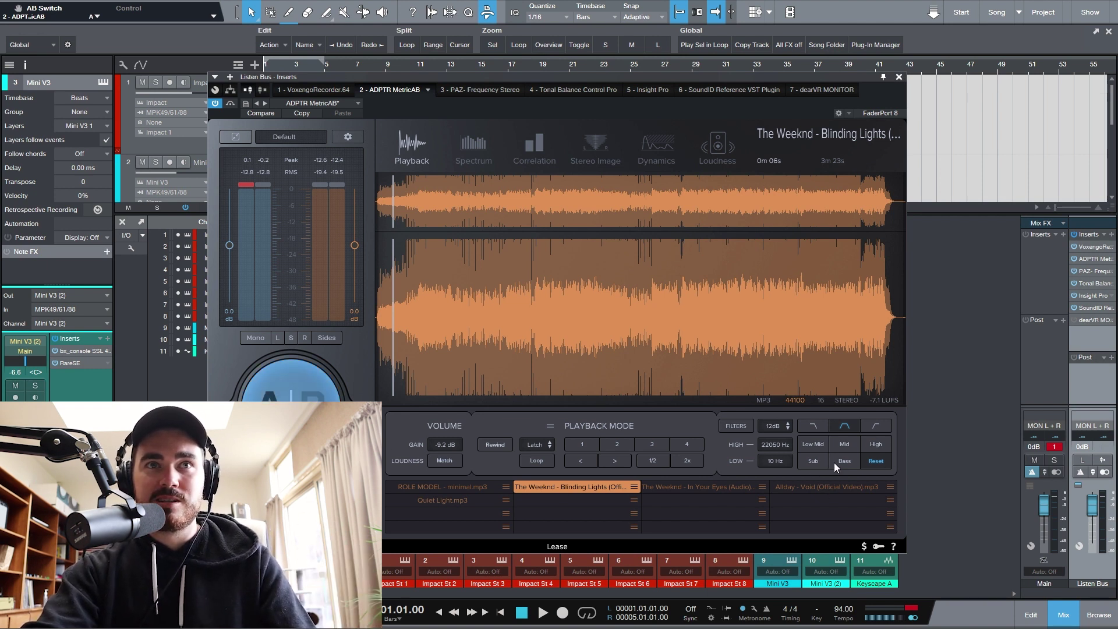
# View MetricAB's Spectrum, Correlation, Stereo Image and Dynamics analyses, then close the plugin.
pyautogui.click(473, 150)
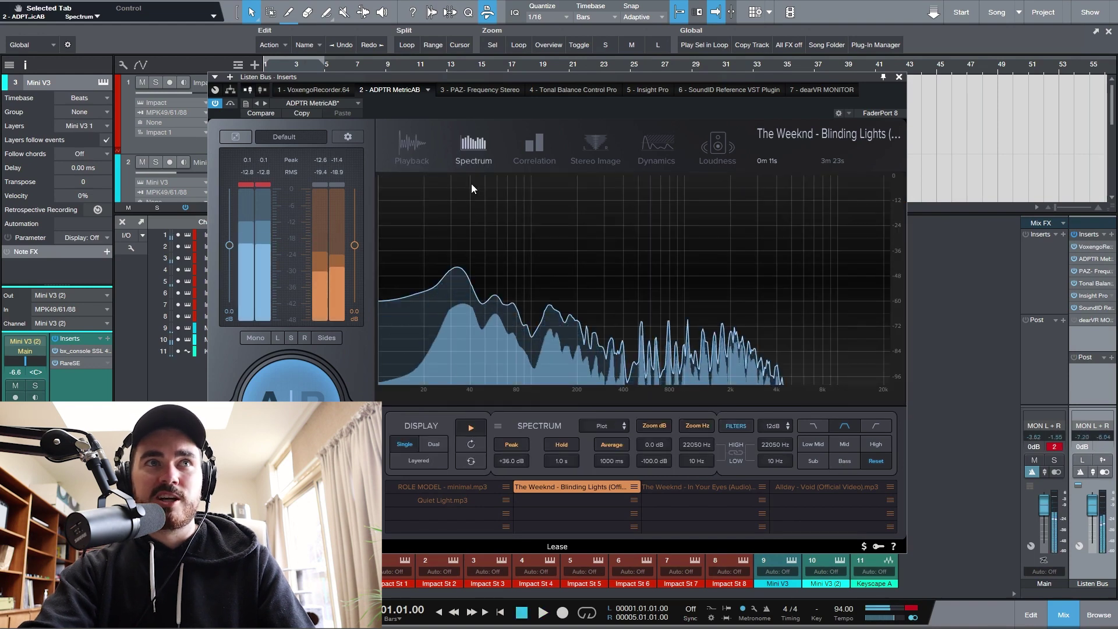
pyautogui.click(546, 148)
pyautogui.click(600, 153)
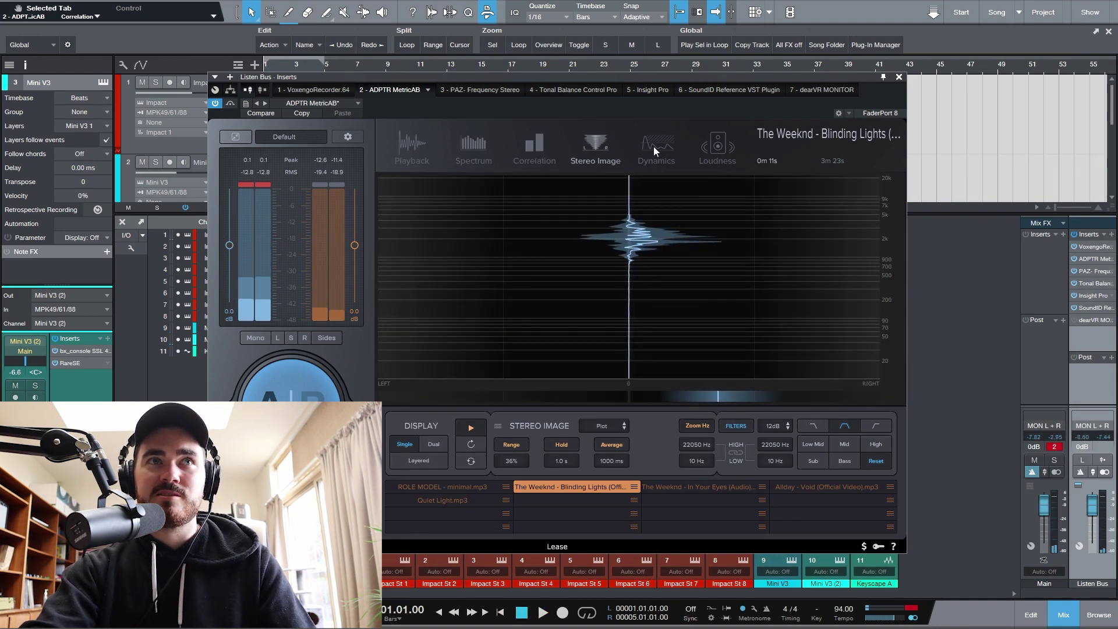
pyautogui.click(654, 146)
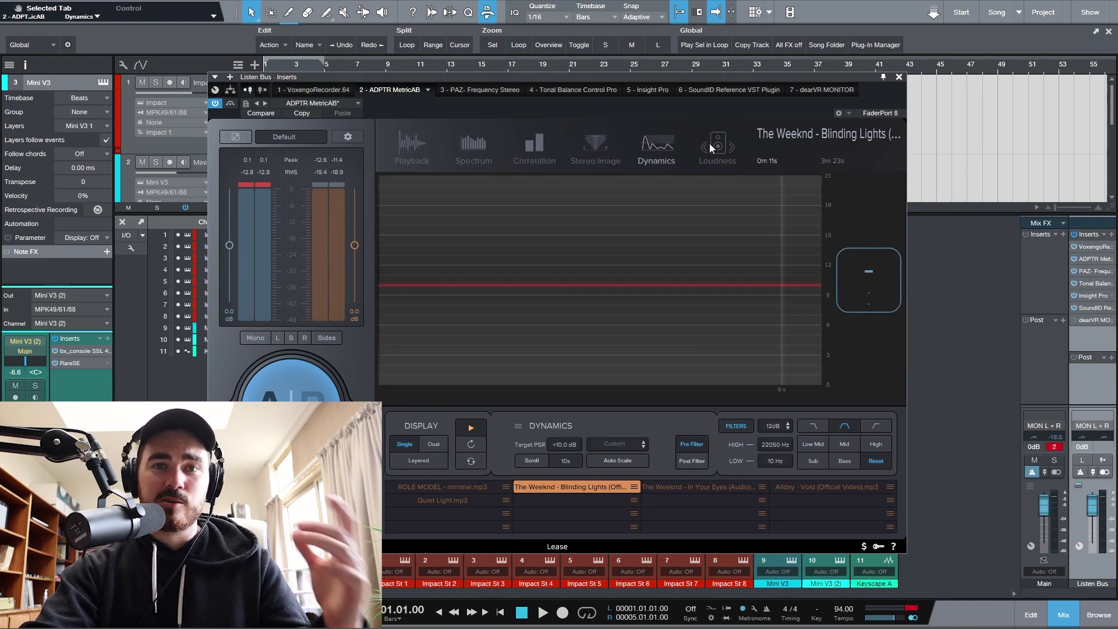
pyautogui.click(899, 78)
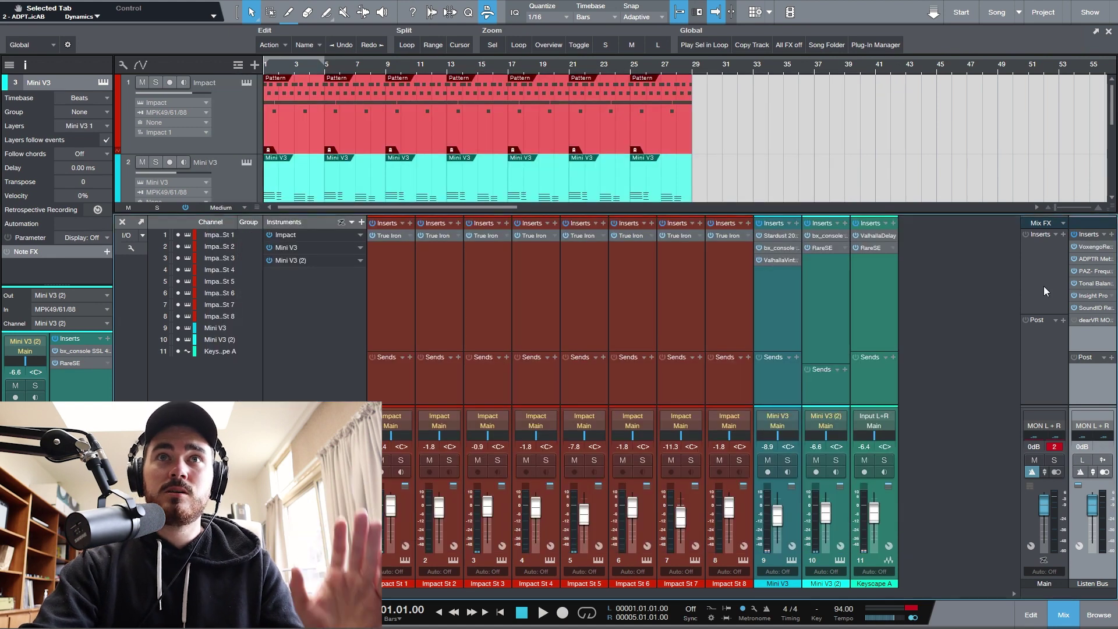
pyautogui.click(1086, 270)
pyautogui.moveTo(406, 75); pyautogui.dragTo(647, 180)
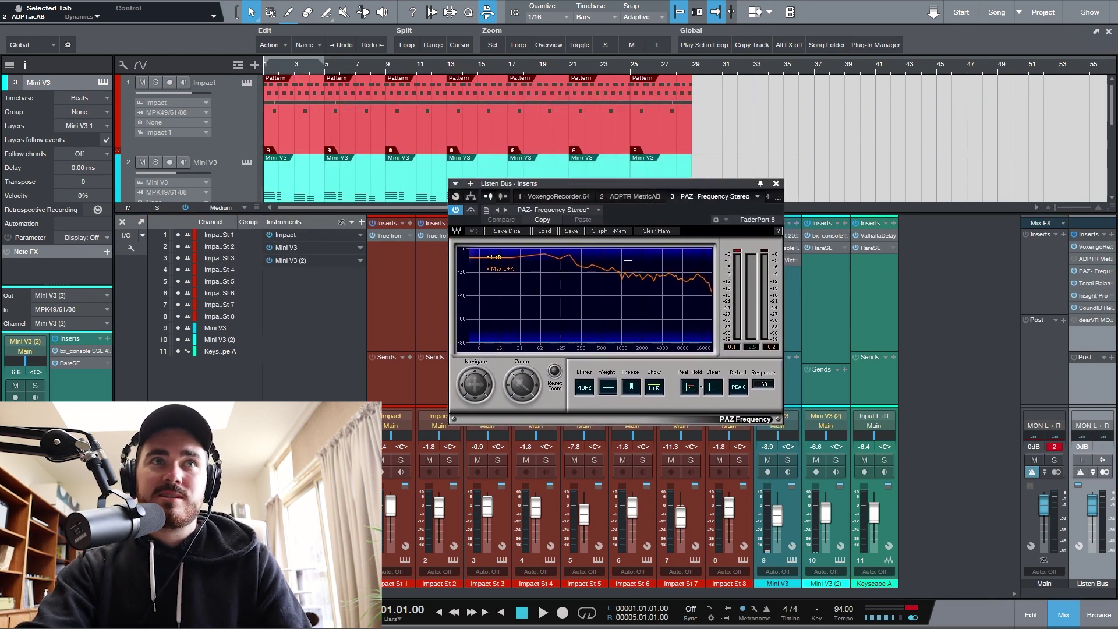
pyautogui.press('space')
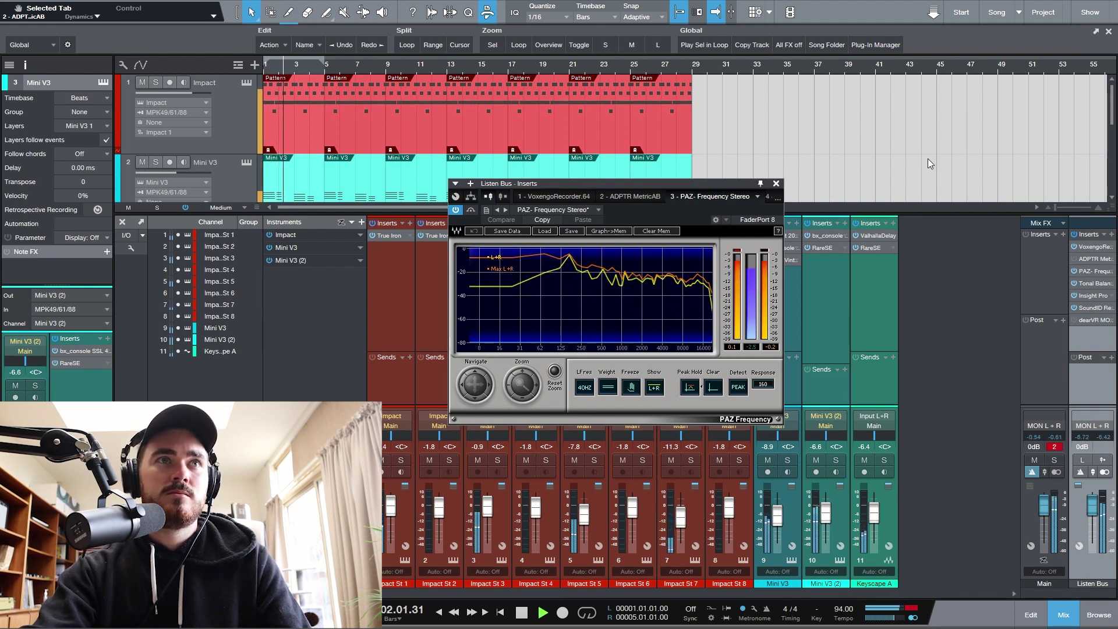
pyautogui.press('space')
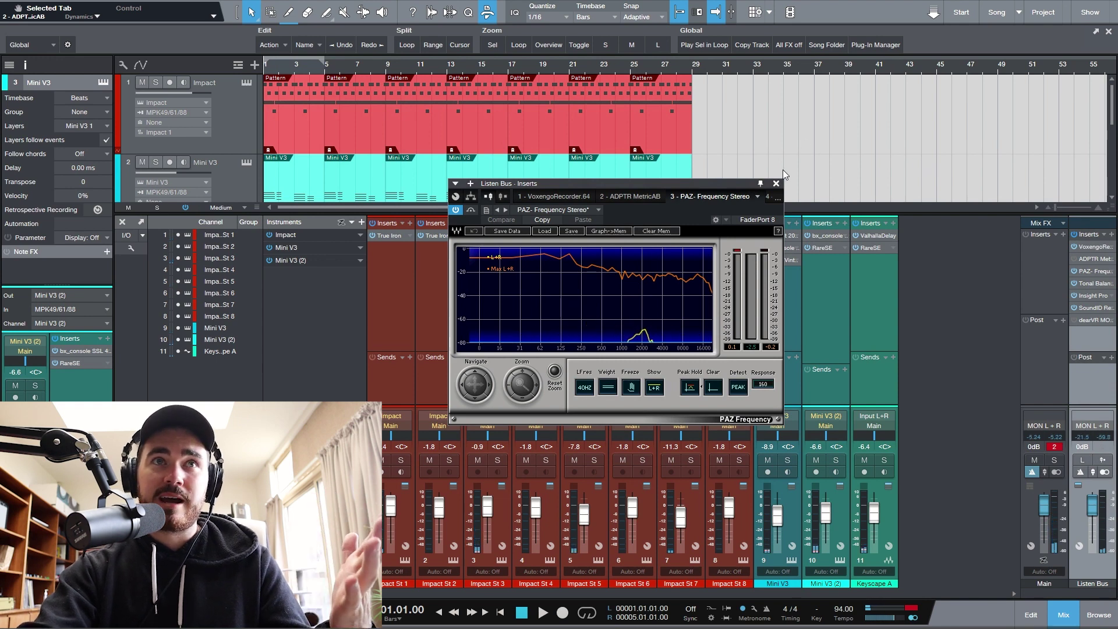
pyautogui.click(775, 184)
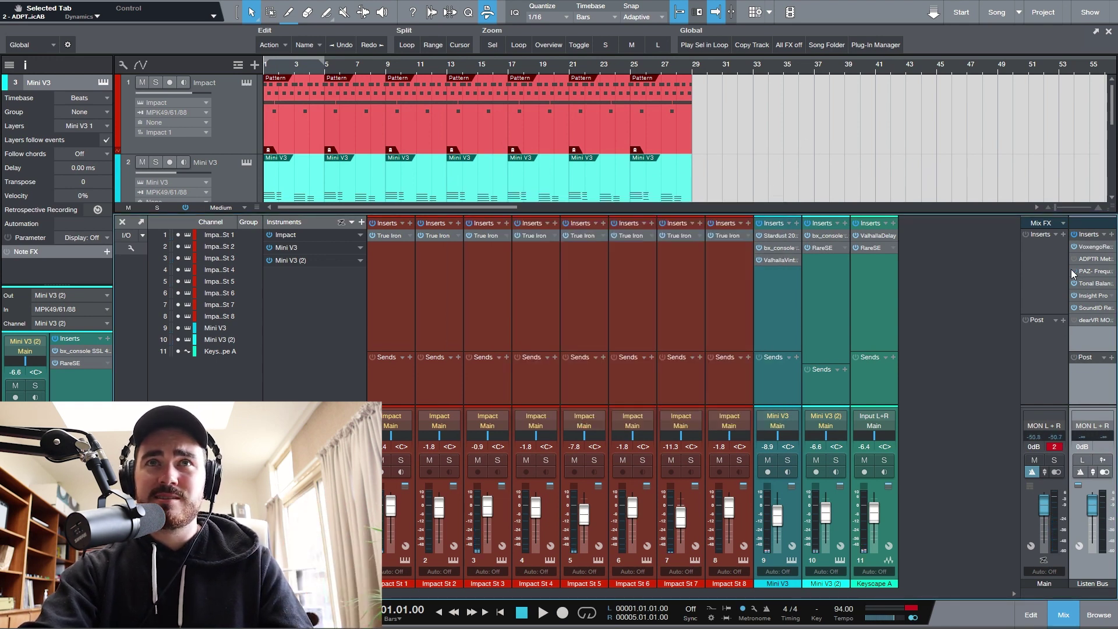
# Open Tonal Balance Control on the Listen Bus, keep the Pop target, and play briefly to compare.
pyautogui.click(1093, 285)
pyautogui.moveTo(728, 187); pyautogui.dragTo(546, 132)
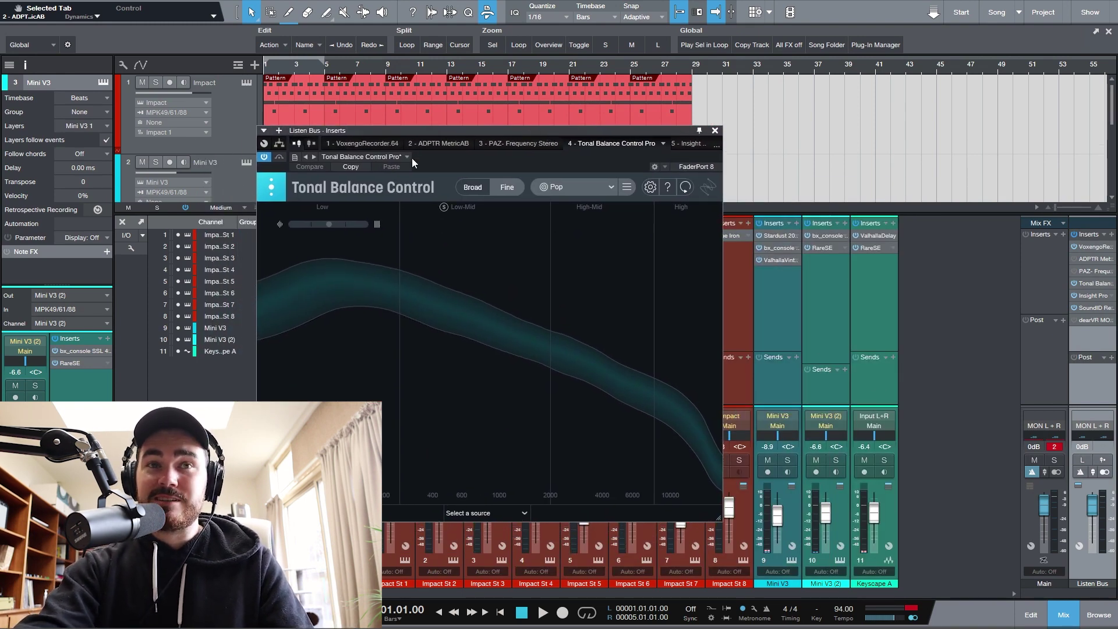
pyautogui.click(631, 185)
pyautogui.click(574, 185)
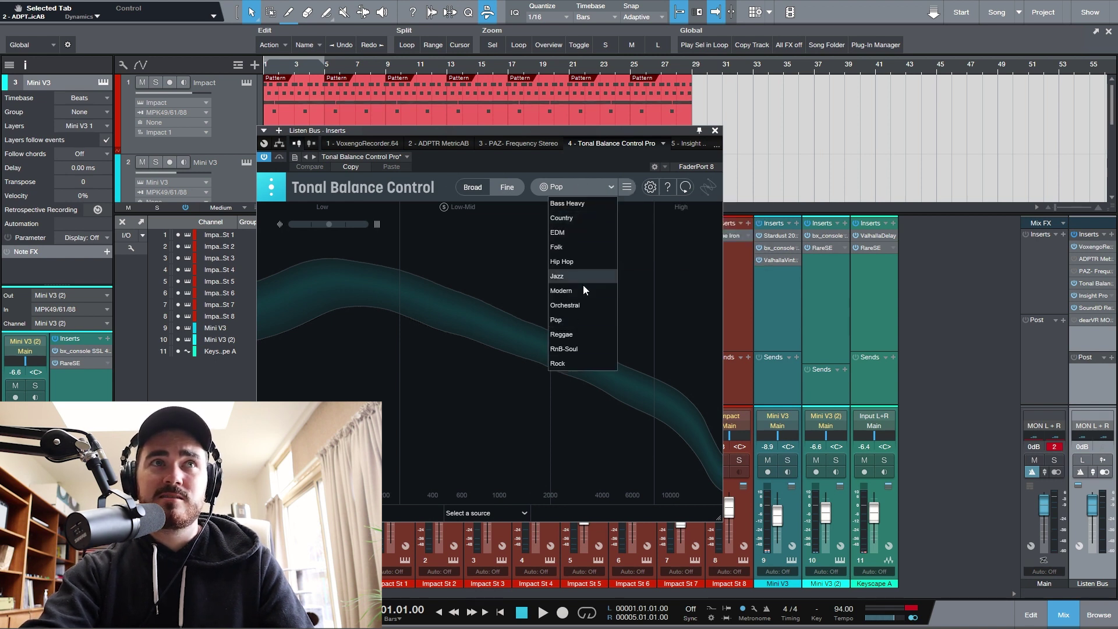
pyautogui.click(620, 138)
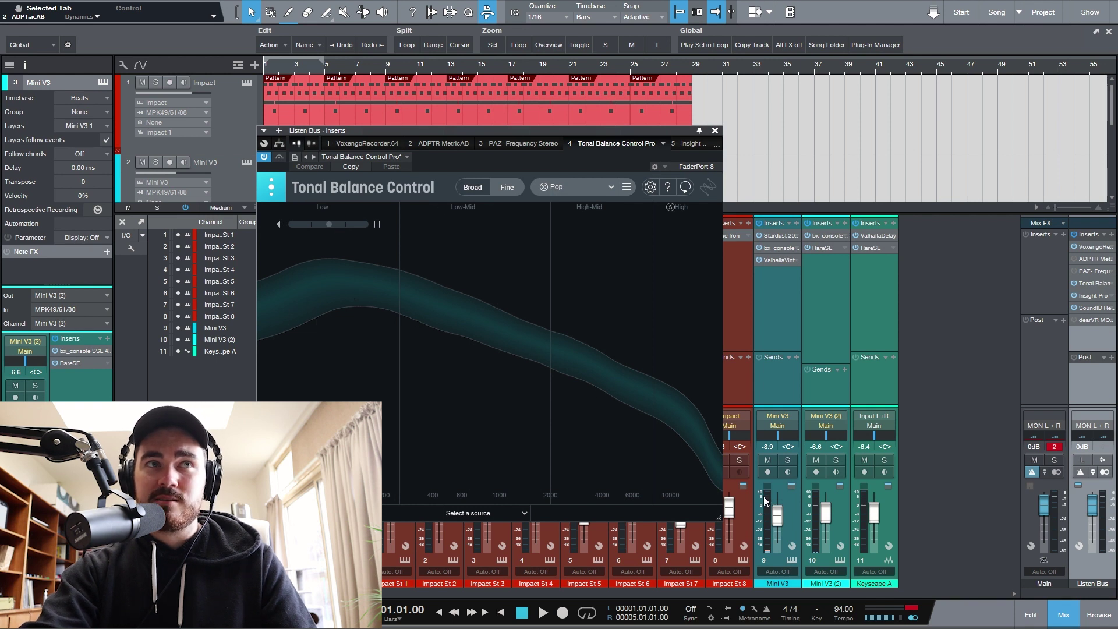
pyautogui.press('space')
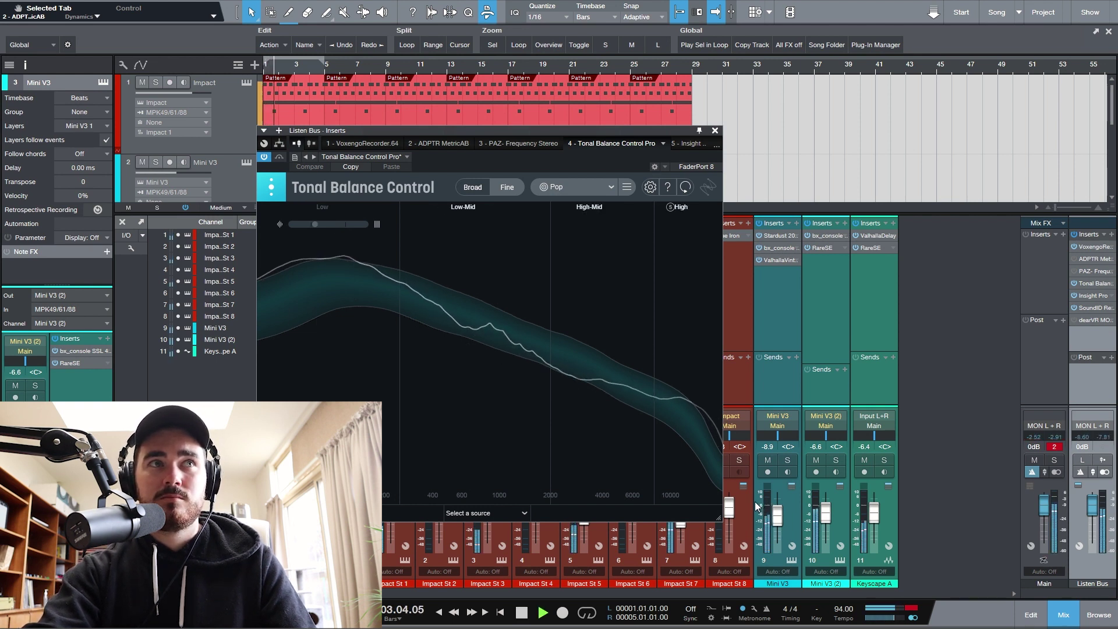
pyautogui.press('space')
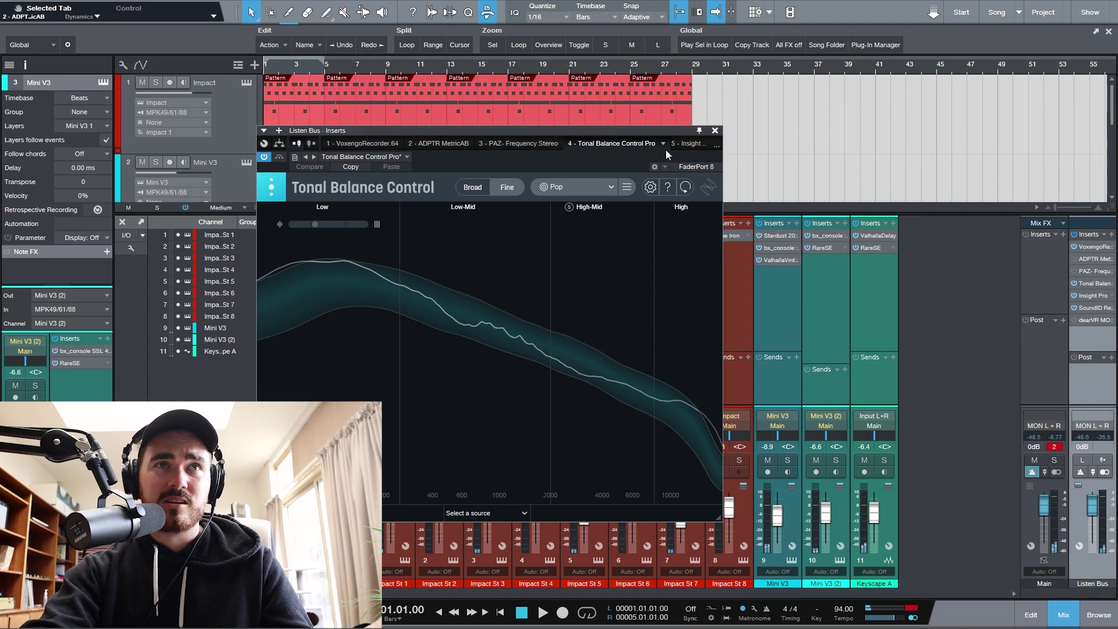
# Meter loudness in Insight Pro during brief playback, then switch to SoundID Reference.
pyautogui.click(689, 143)
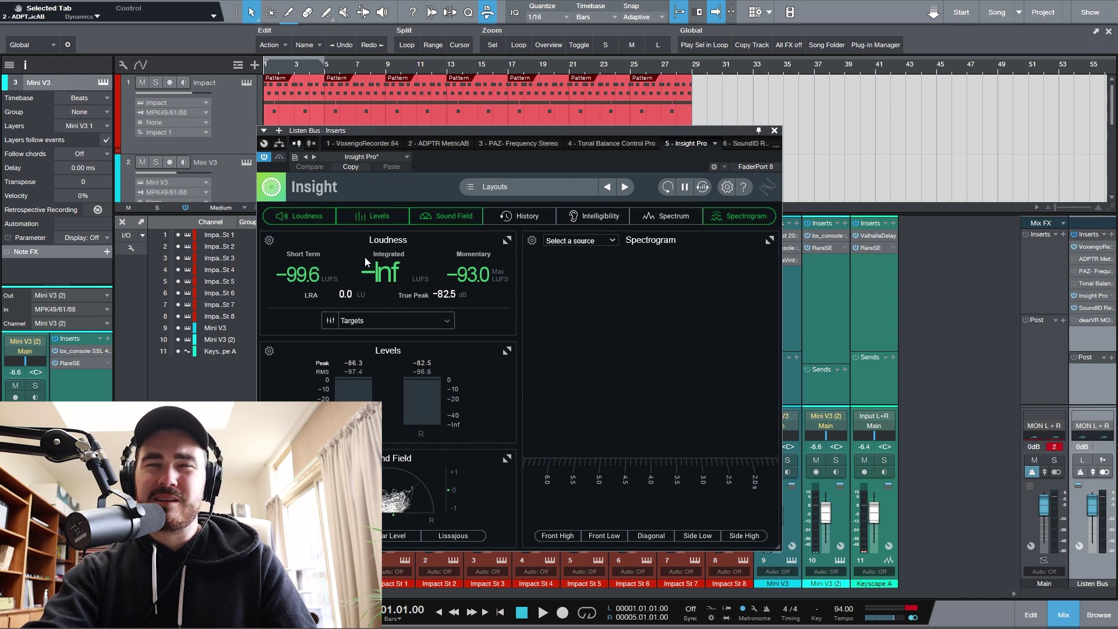
pyautogui.press('space')
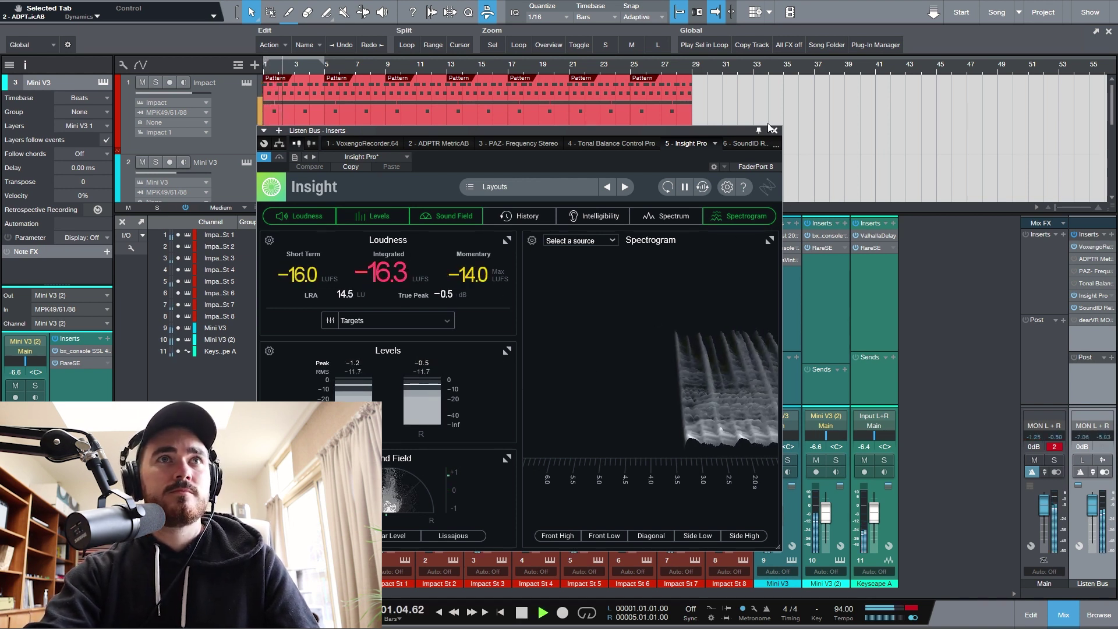
pyautogui.press('space')
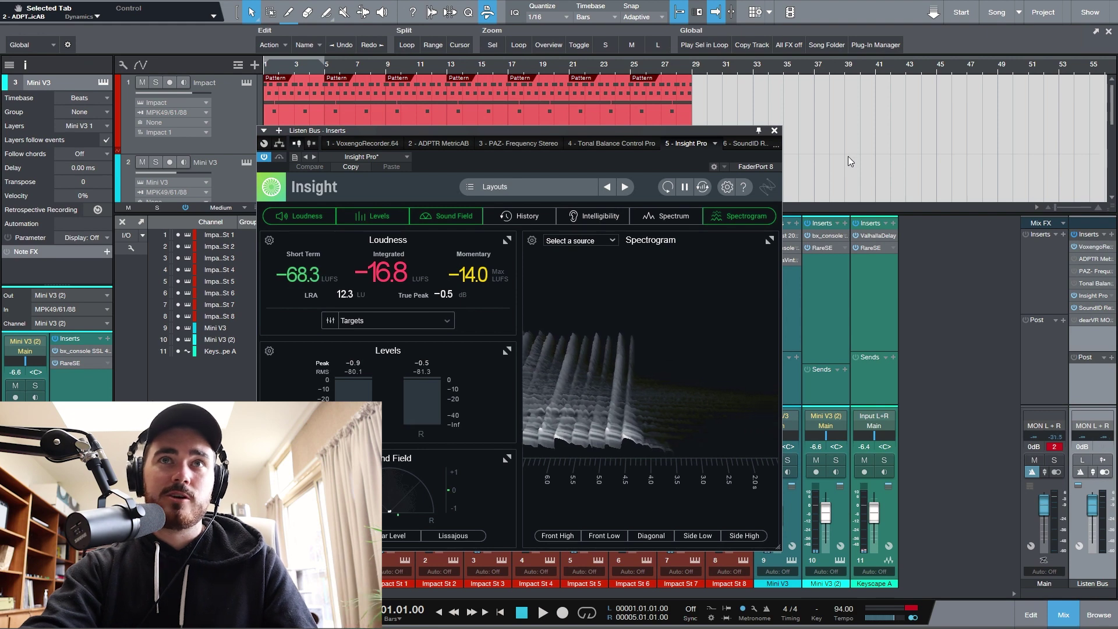
pyautogui.click(1089, 309)
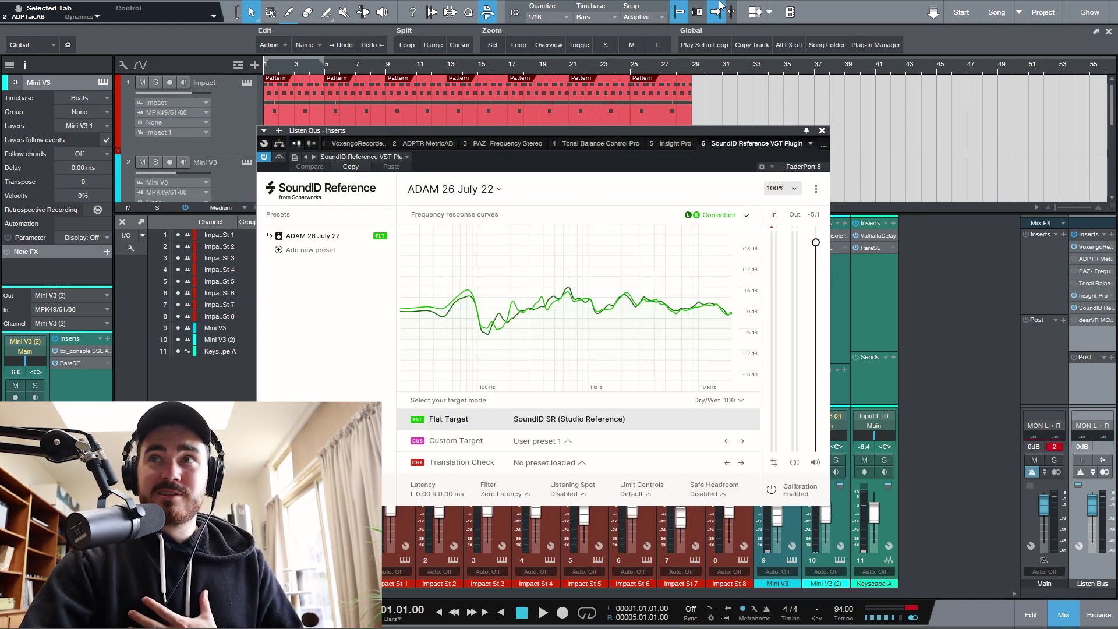
# Keep the ADAM 26 July 22 calibration profile and toggle SoundID calibration off and back on.
pyautogui.click(442, 190)
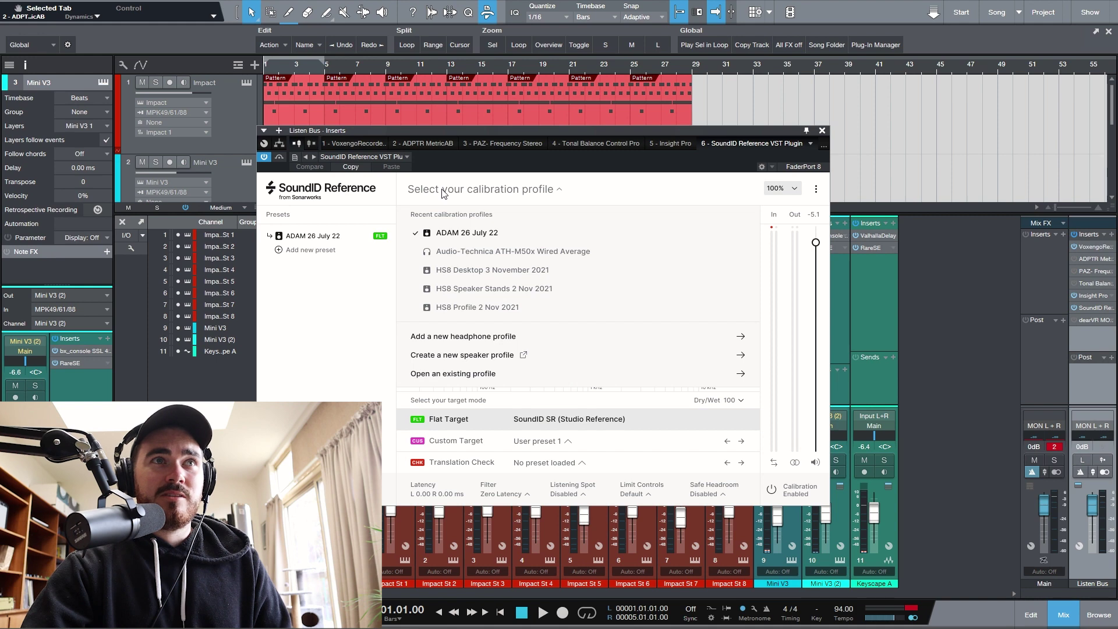
pyautogui.click(458, 234)
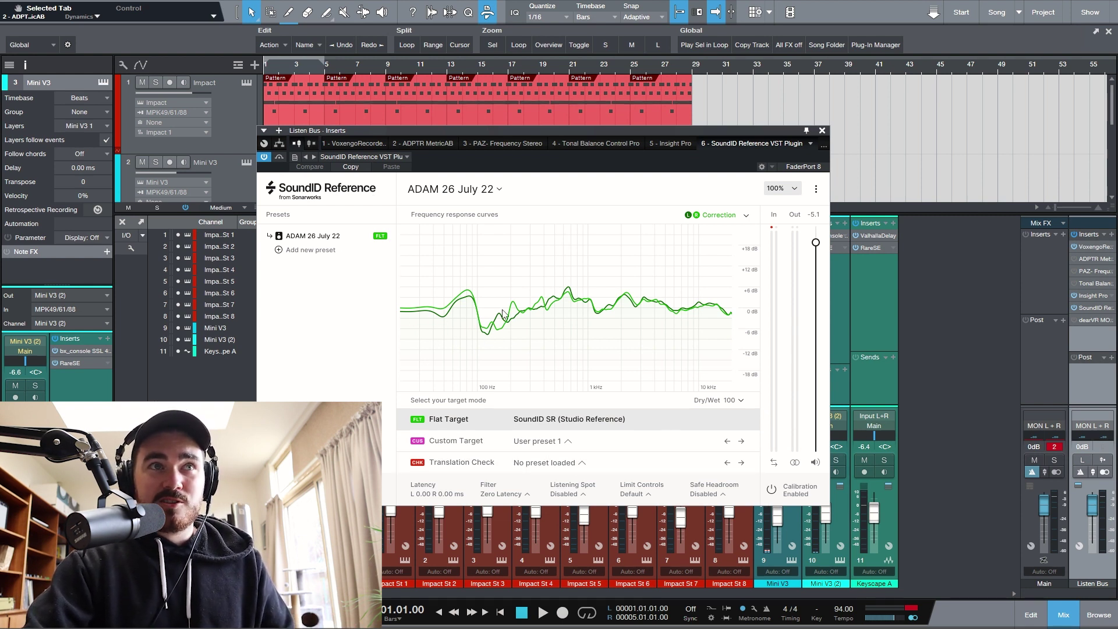
pyautogui.click(772, 489)
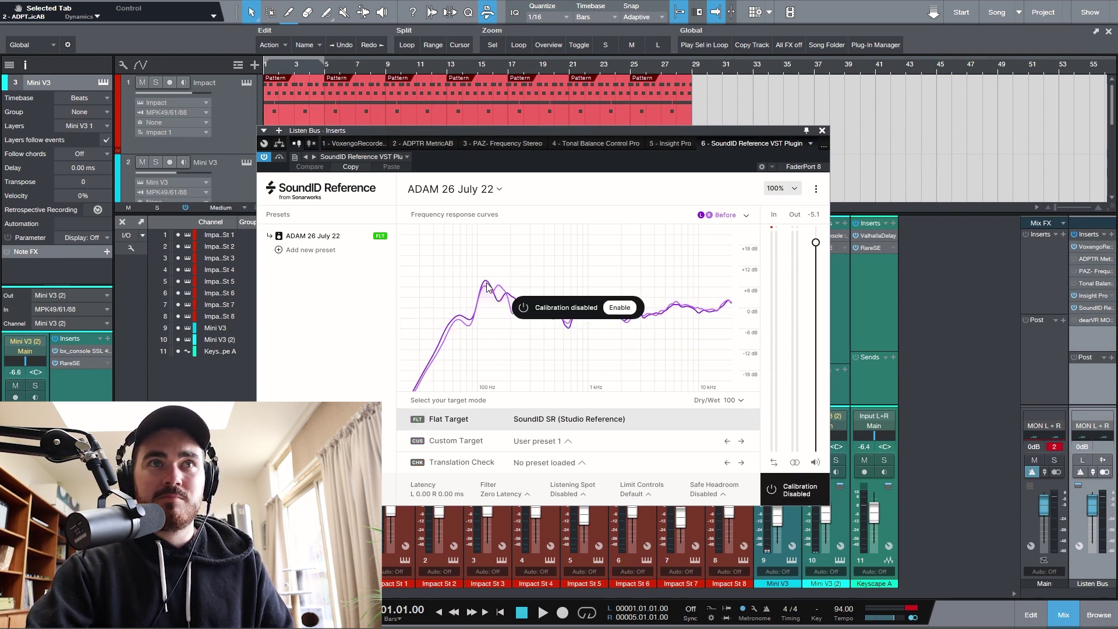
pyautogui.click(781, 489)
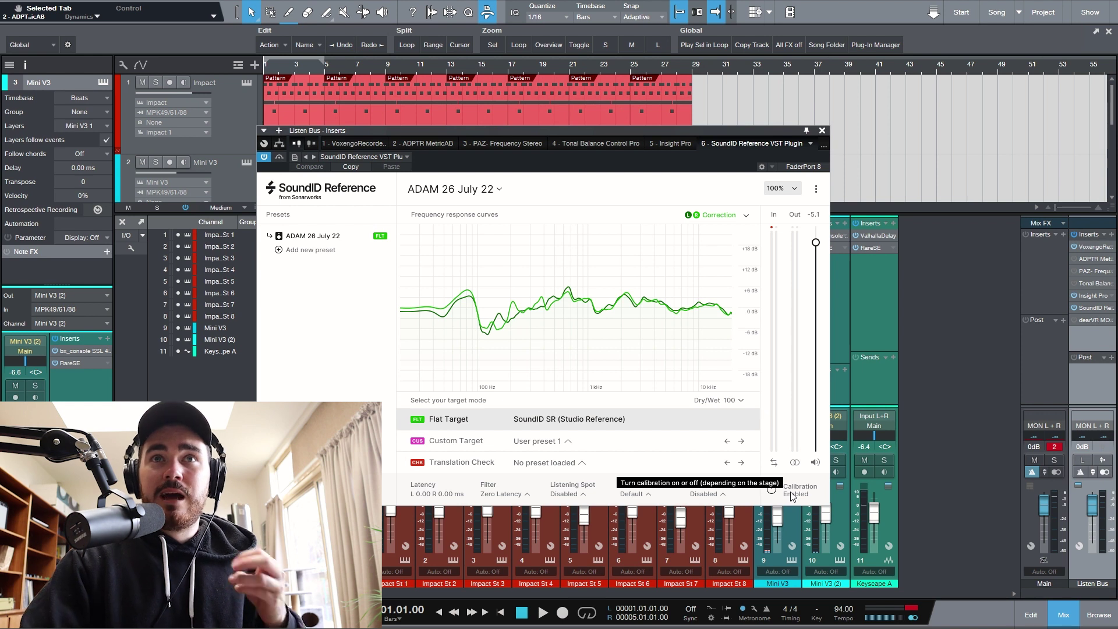
# Close the SoundID Reference plugin window on the Listen Bus.
pyautogui.click(822, 130)
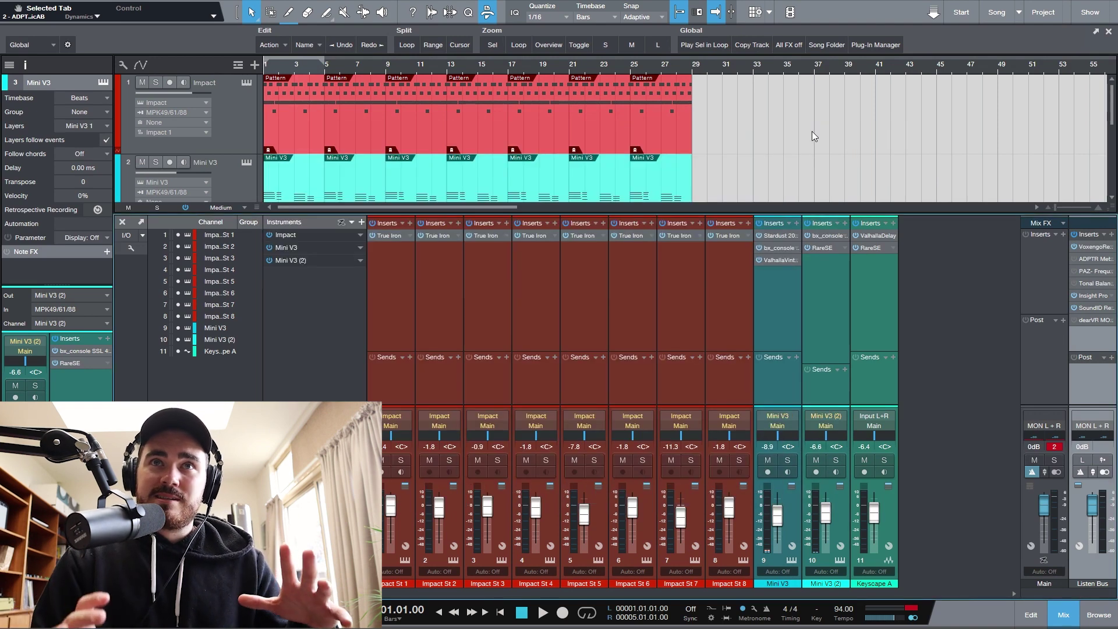